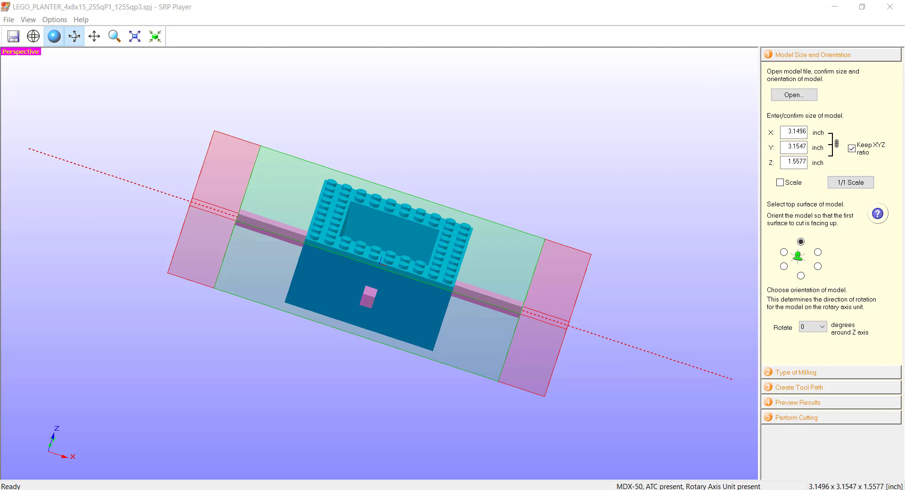
- Orbit around the LEGO planter and its rotary-axis stock box, finishing on an isometric view
drag(457, 94, 440, 107)
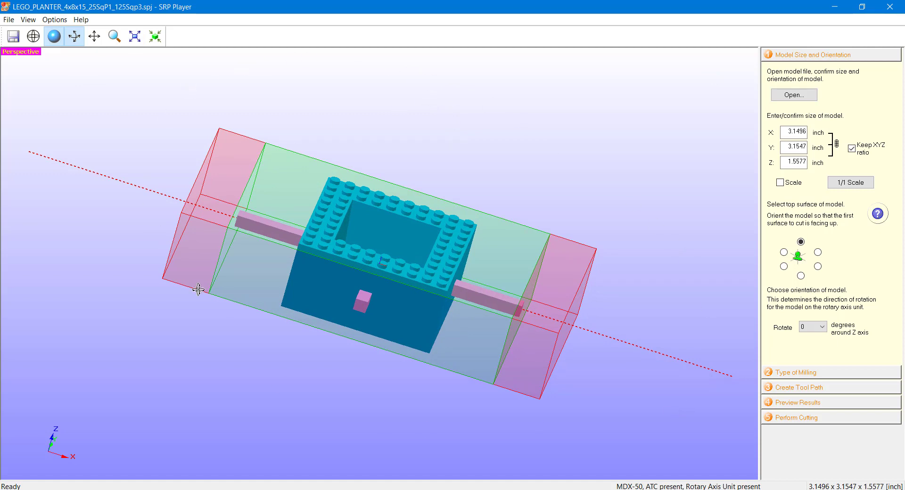
drag(588, 390, 331, 387)
mouse_move(253, 323)
mouse_down()
mouse_move(307, 198)
mouse_move(362, 172)
mouse_move(358, 232)
mouse_up()
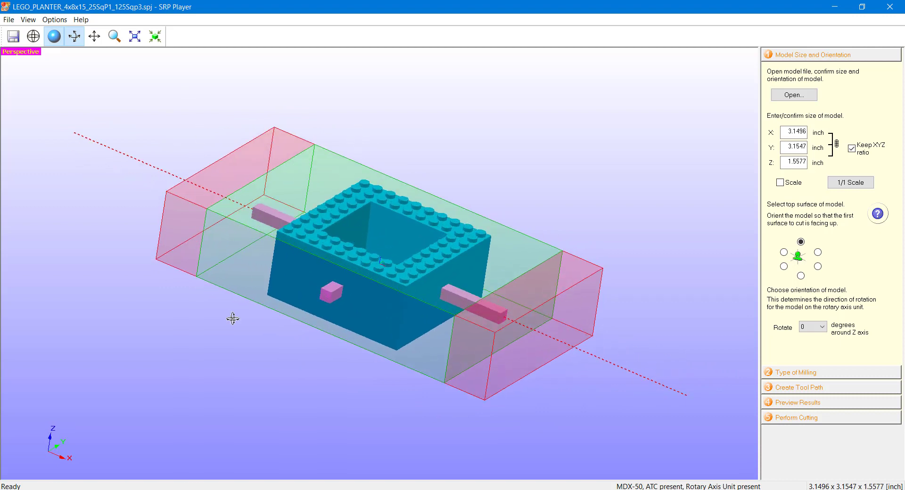
mouse_move(595, 271)
mouse_down()
mouse_move(485, 298)
mouse_move(570, 272)
mouse_up()
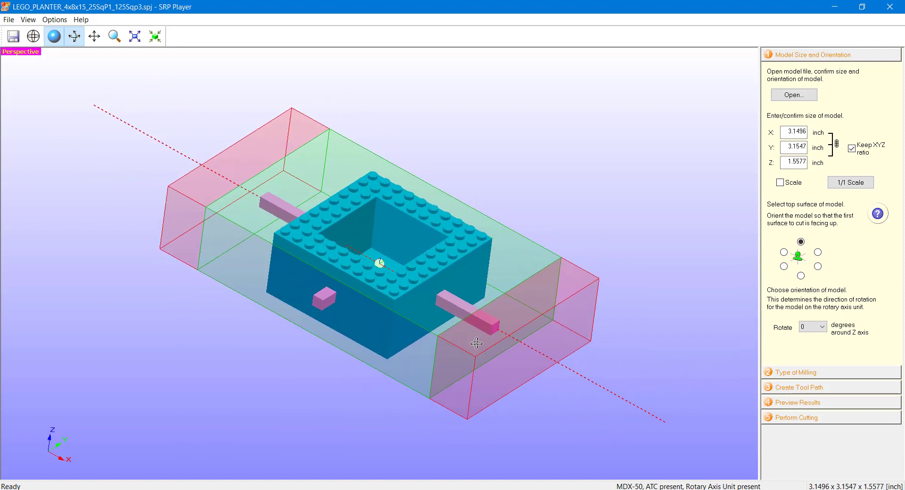
drag(477, 344, 352, 334)
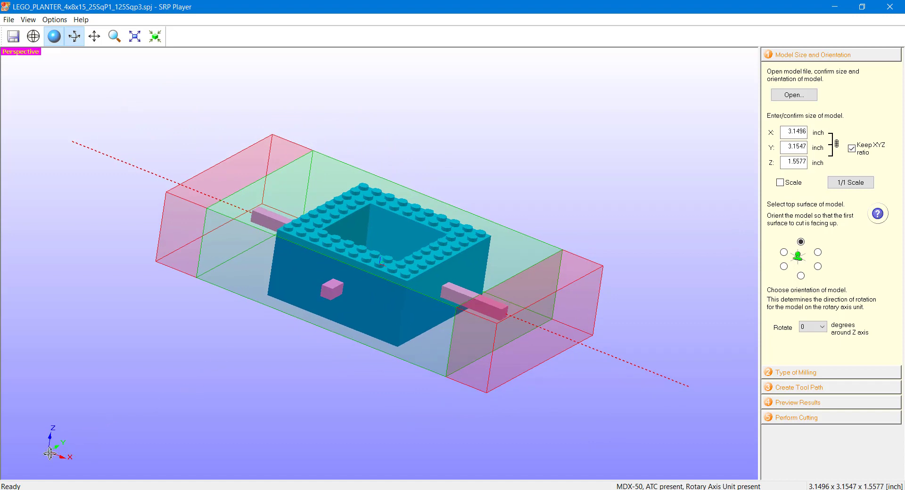
drag(411, 399, 443, 376)
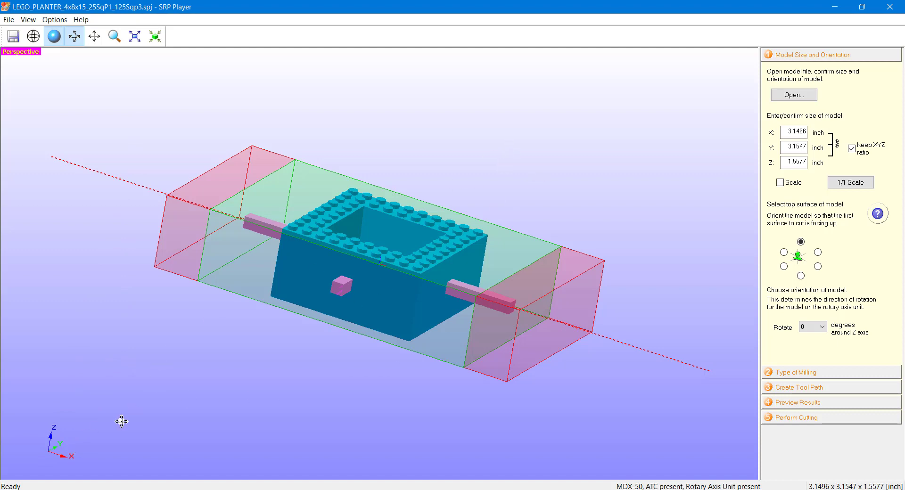
drag(355, 382, 471, 363)
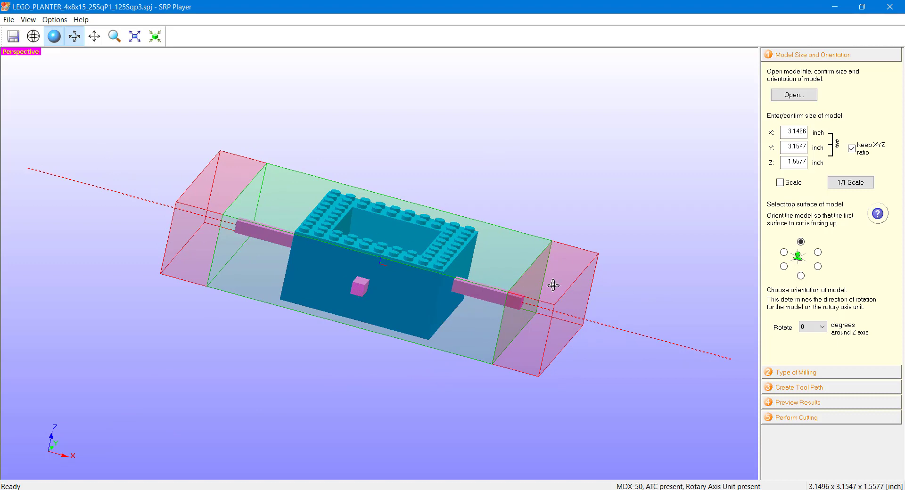
drag(452, 353, 477, 344)
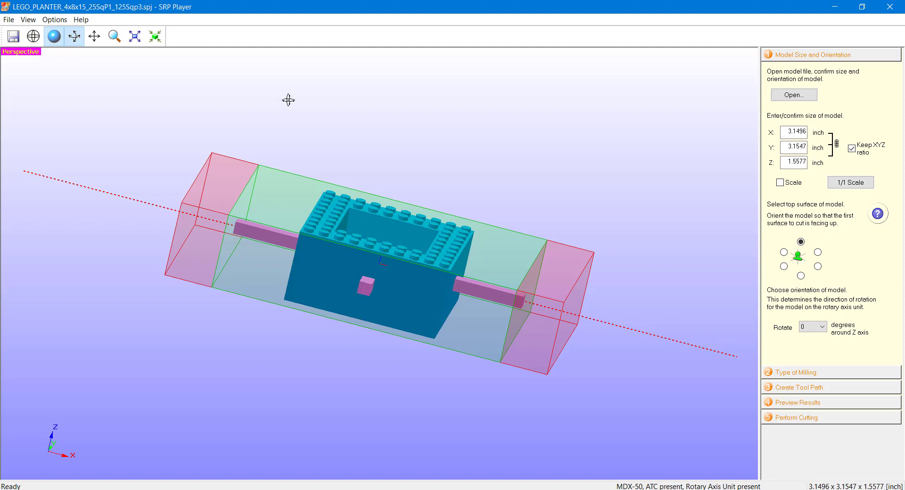
drag(271, 115, 255, 135)
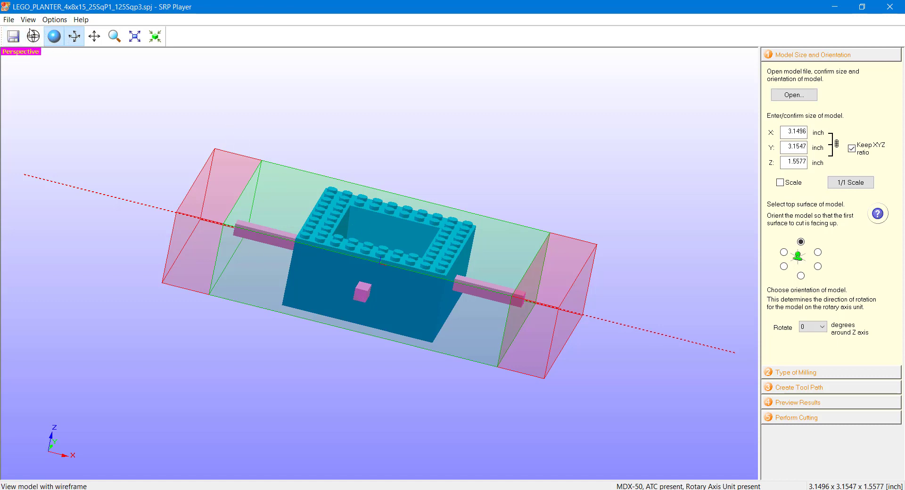
- Toggle the planter to wireframe and back to shaded, then orbit to a closer, flatter angle
click(33, 36)
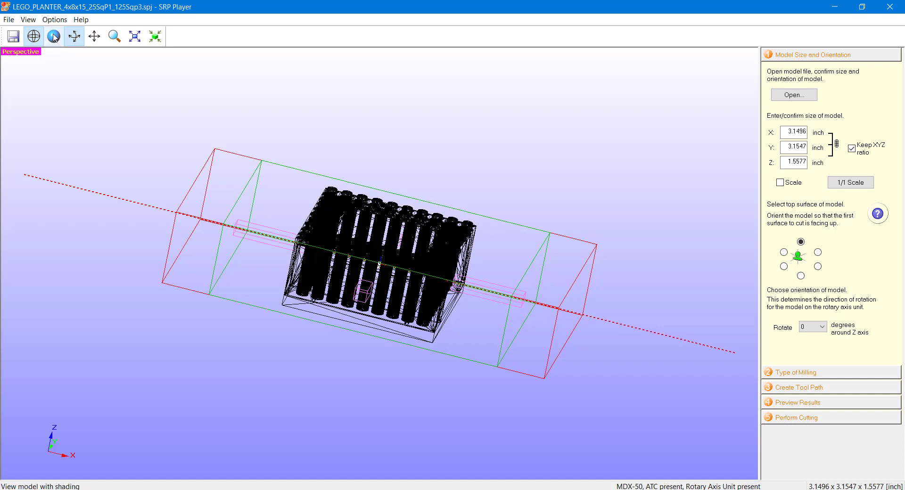
click(54, 37)
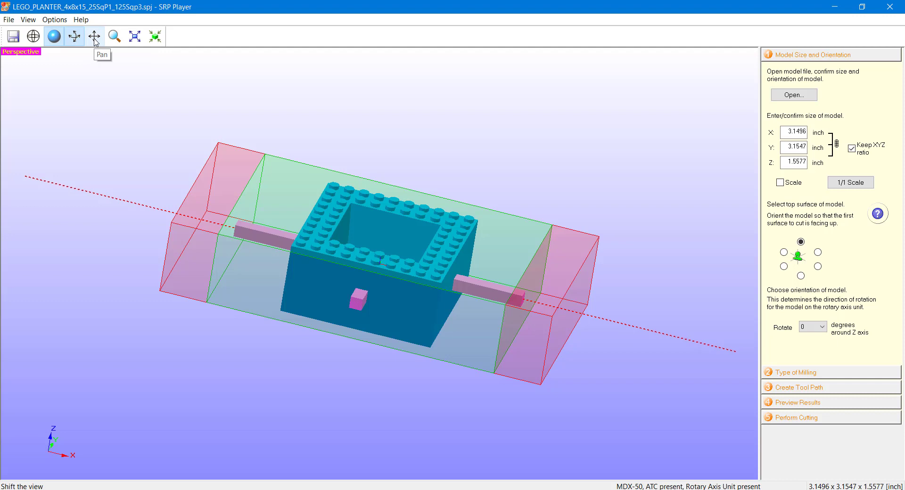
drag(337, 214, 388, 216)
drag(164, 109, 363, 254)
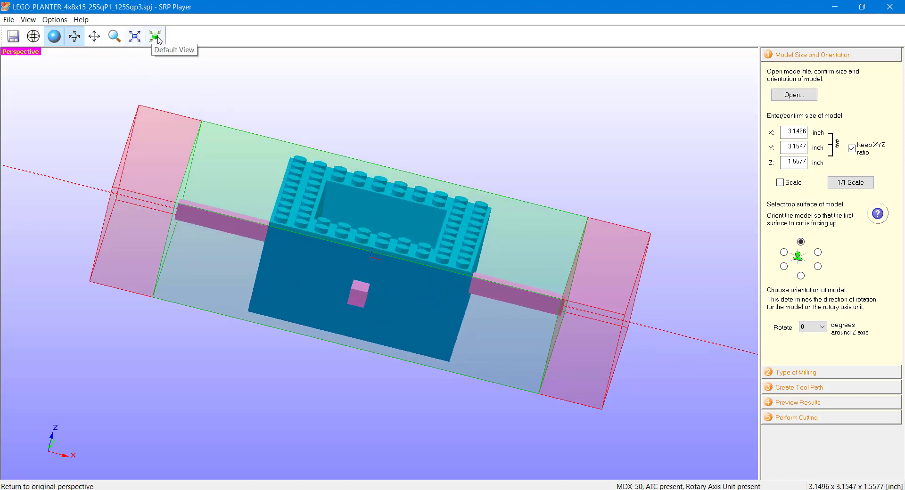
drag(586, 212, 534, 248)
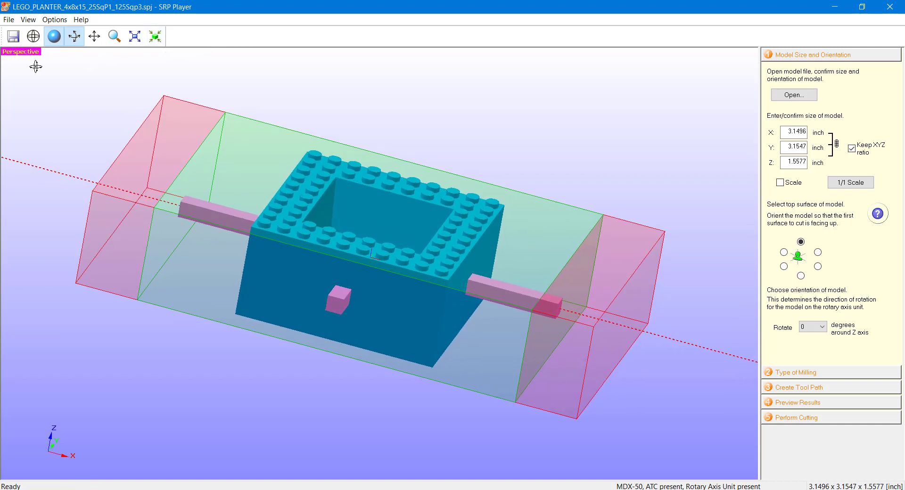
- Browse the File, View and Options menus without changes, then open the Help menu
click(12, 20)
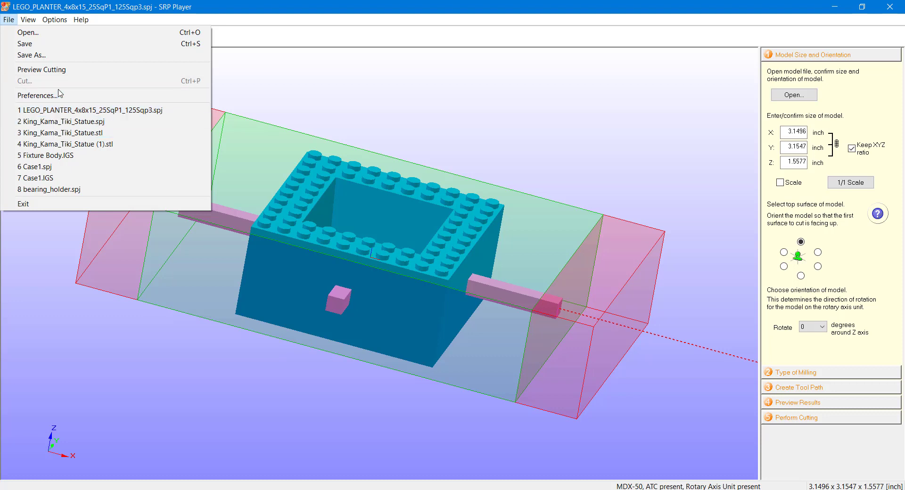
mouse_move(29, 19)
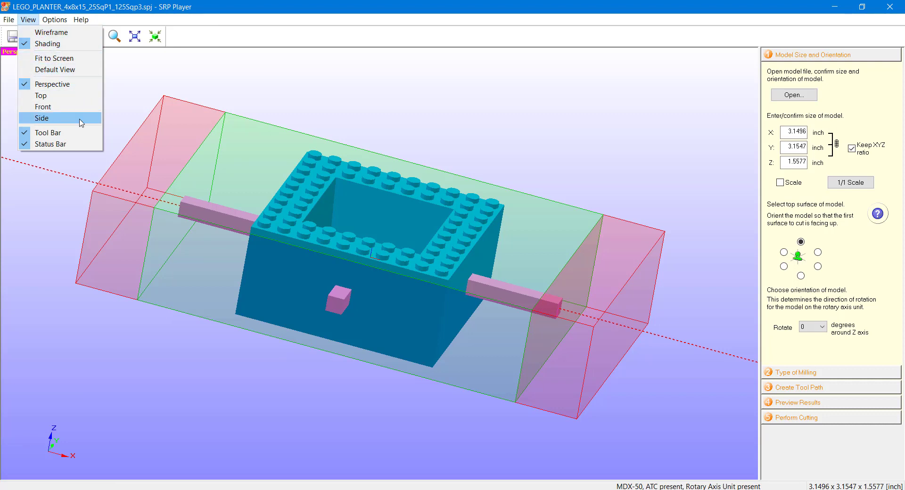
click(129, 72)
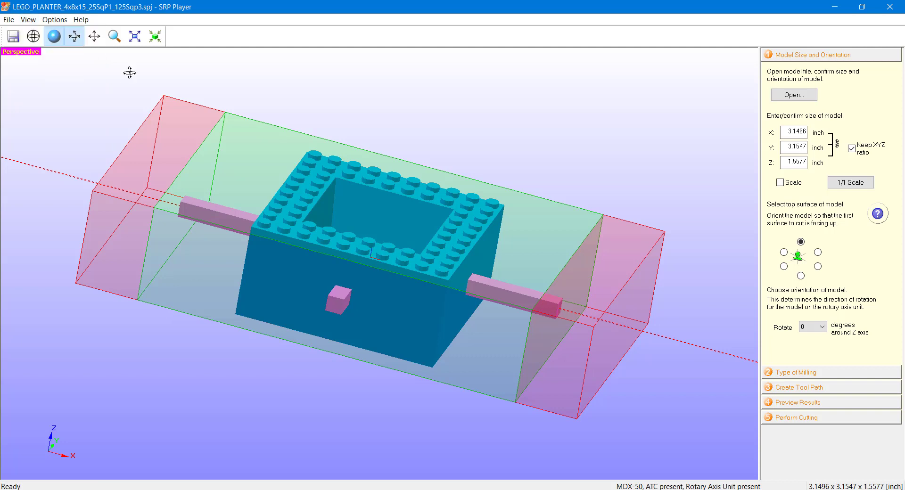
click(53, 20)
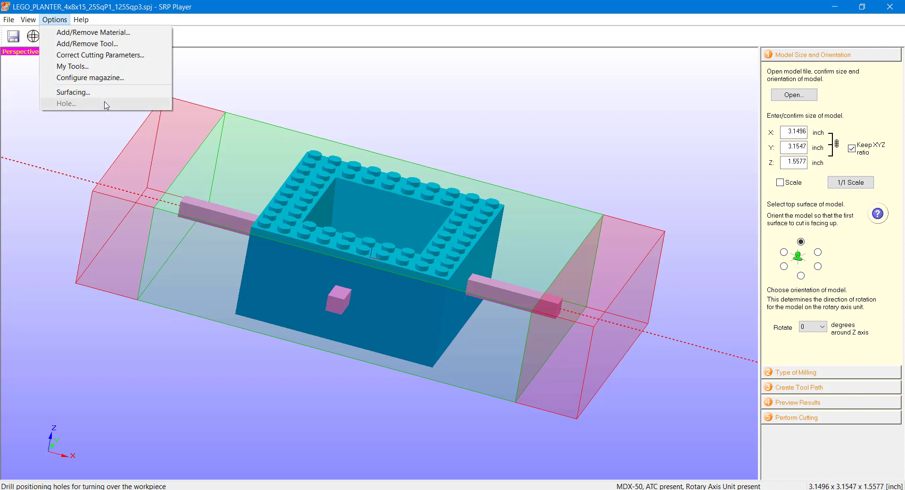
click(228, 88)
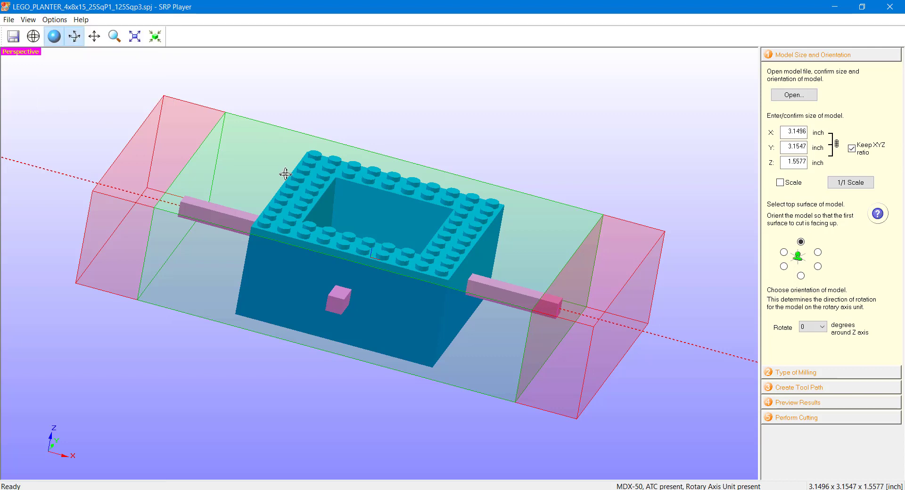
click(80, 19)
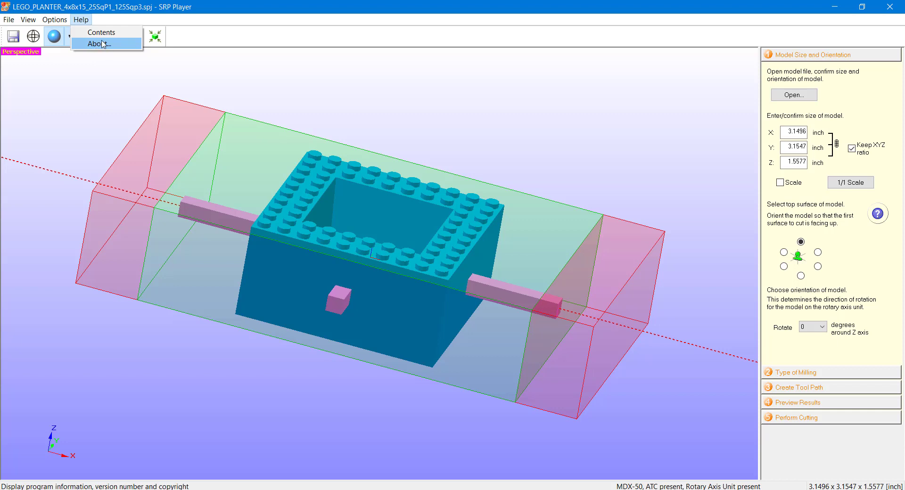
- Search Help Contents for 'tool path', skim the results, then close help and return to the model
click(100, 33)
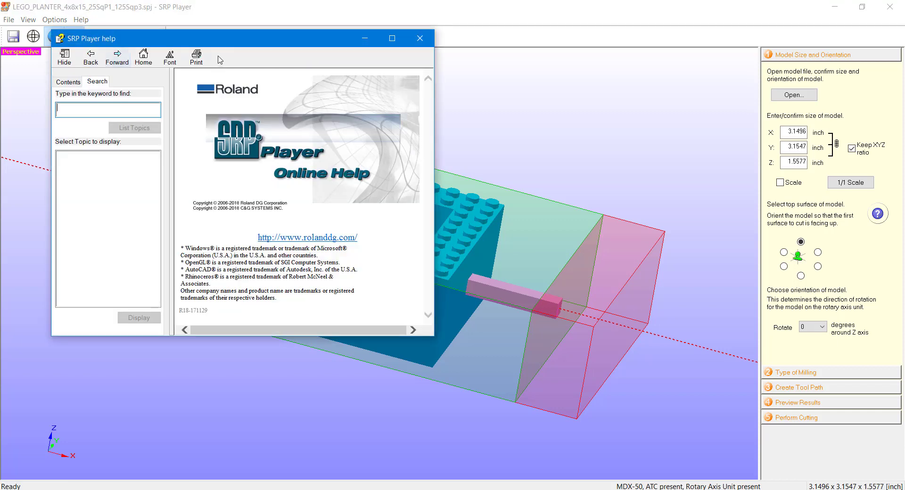
drag(223, 42, 427, 112)
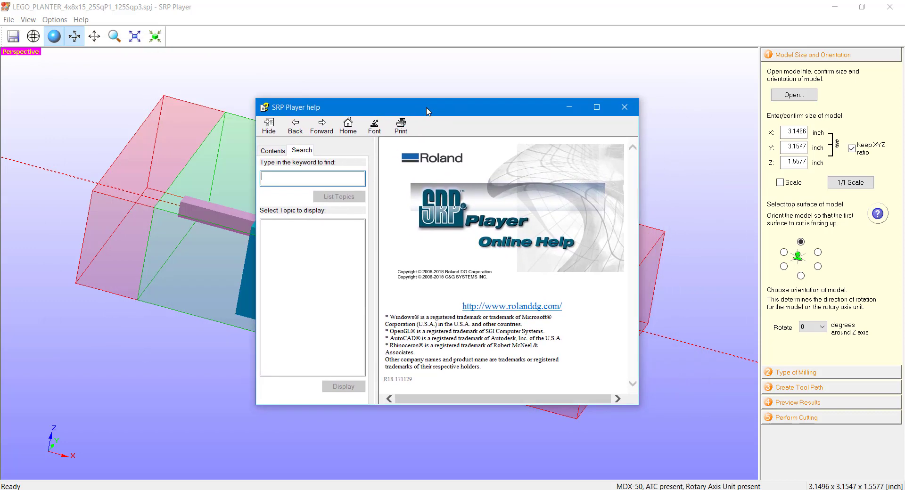
text(tool path)
key(Return)
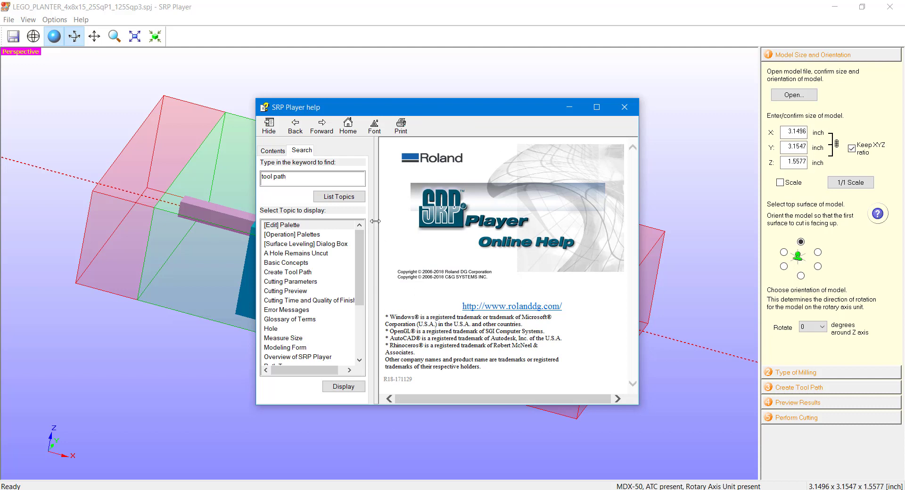
drag(298, 178, 264, 174)
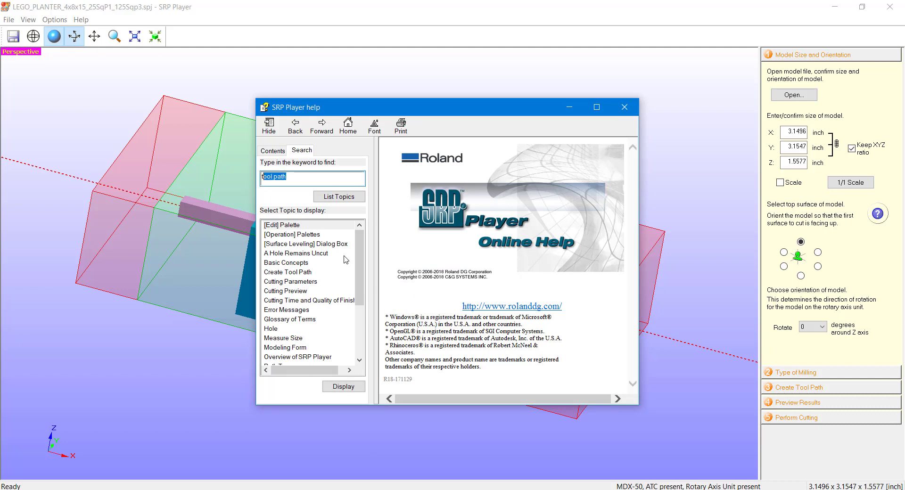
scroll(355, 286, down, 4)
scroll(356, 311, up, 4)
click(628, 111)
drag(532, 159, 506, 150)
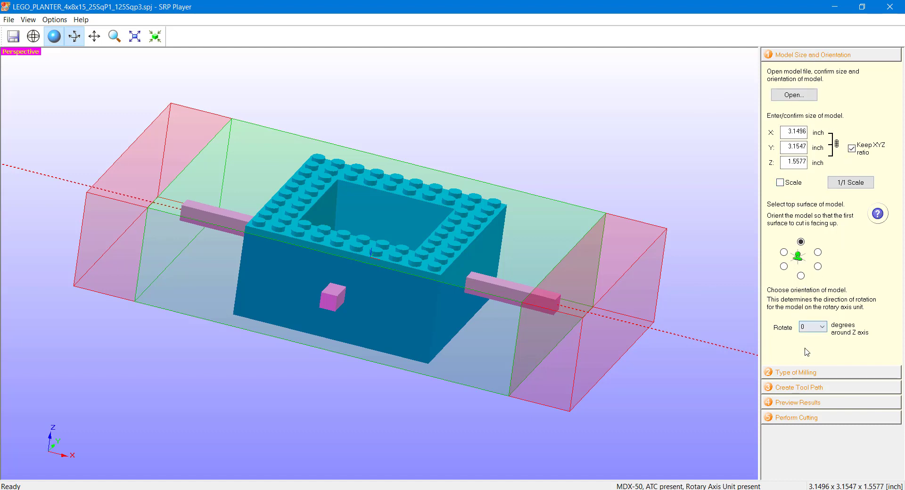
- Show the Type of Milling settings and orbit steeper then shallower to inspect the planter
click(821, 376)
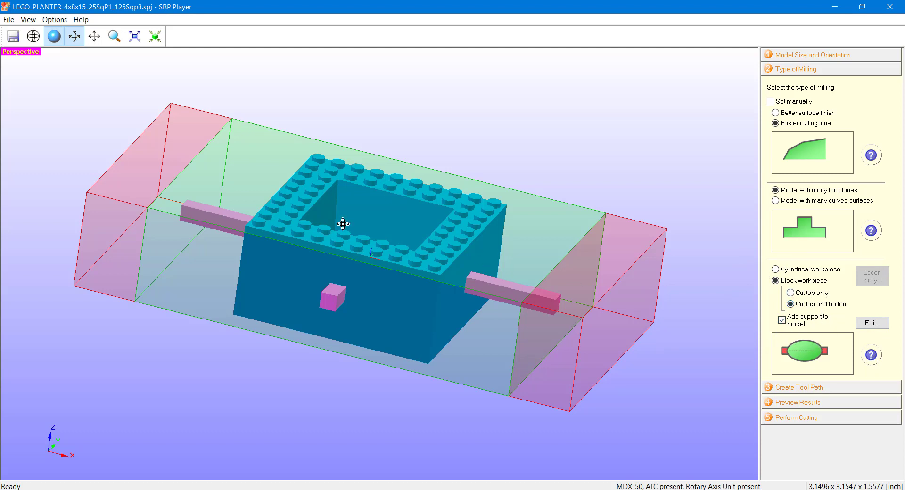
drag(344, 226, 629, 332)
drag(687, 370, 735, 358)
- Go to the Create Tool Path step for roughing and finishing paths in Wood (Hard) stock
click(808, 387)
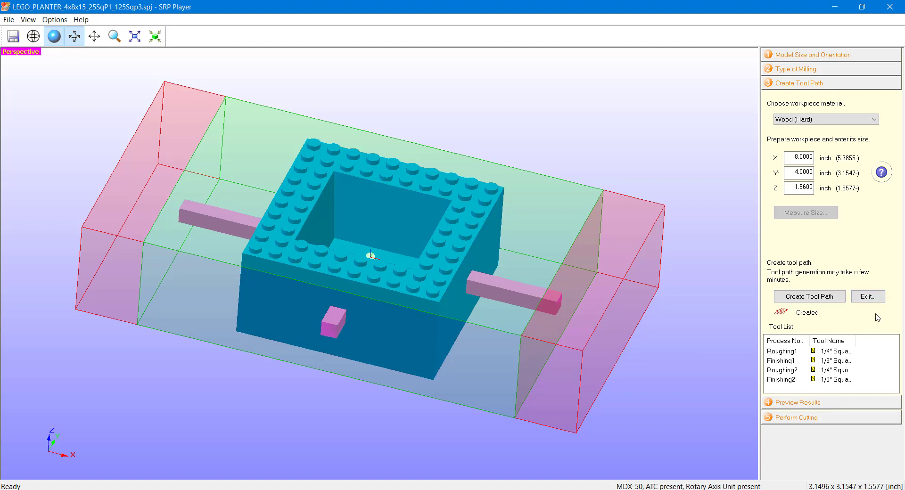
- Preview the cut results (3.4 h estimate), orbit the preview, then go to Perform Cutting
click(828, 403)
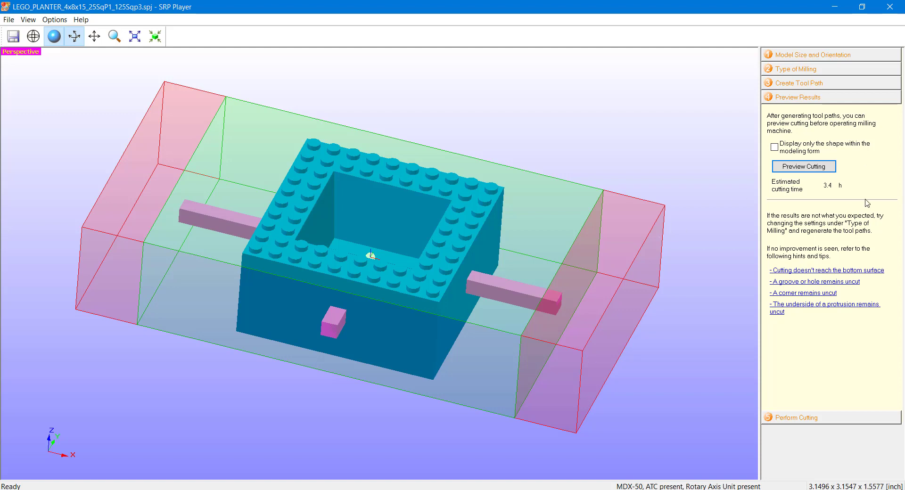
drag(485, 195, 283, 241)
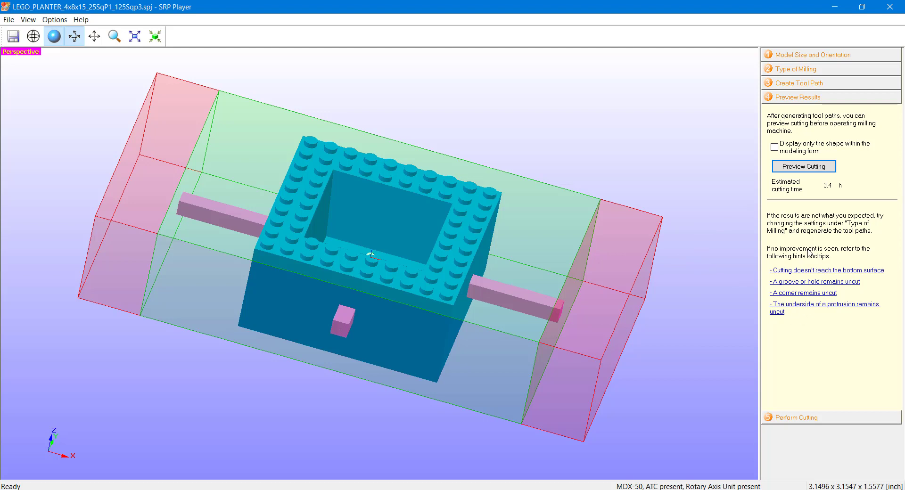
drag(703, 323, 721, 338)
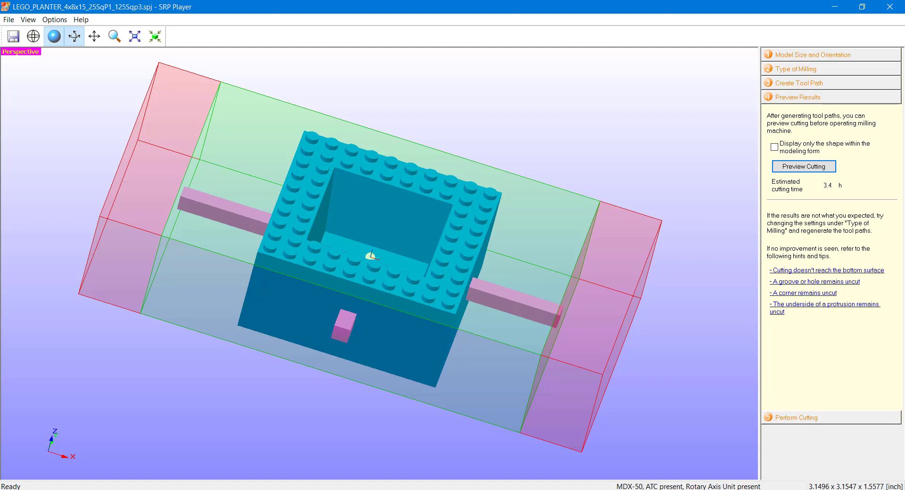
click(804, 418)
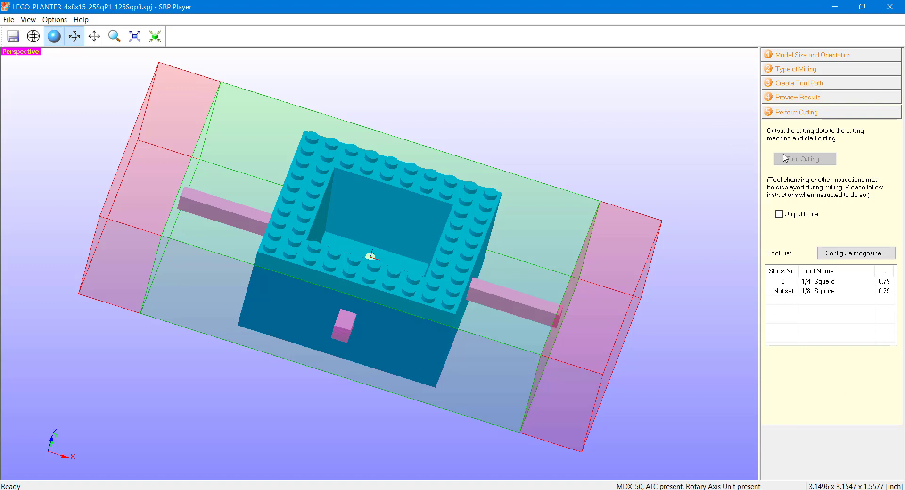
- Select the 1/4" Square tool in stock 2 from the cutting Tool List
click(816, 283)
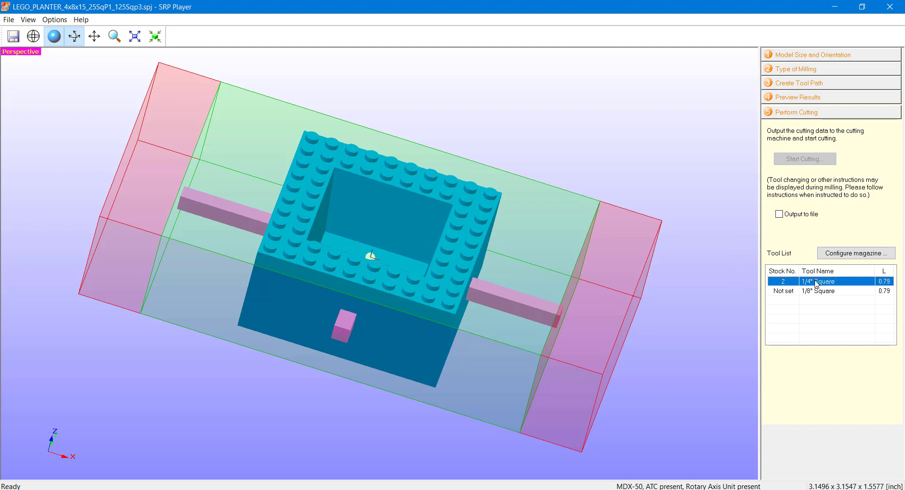